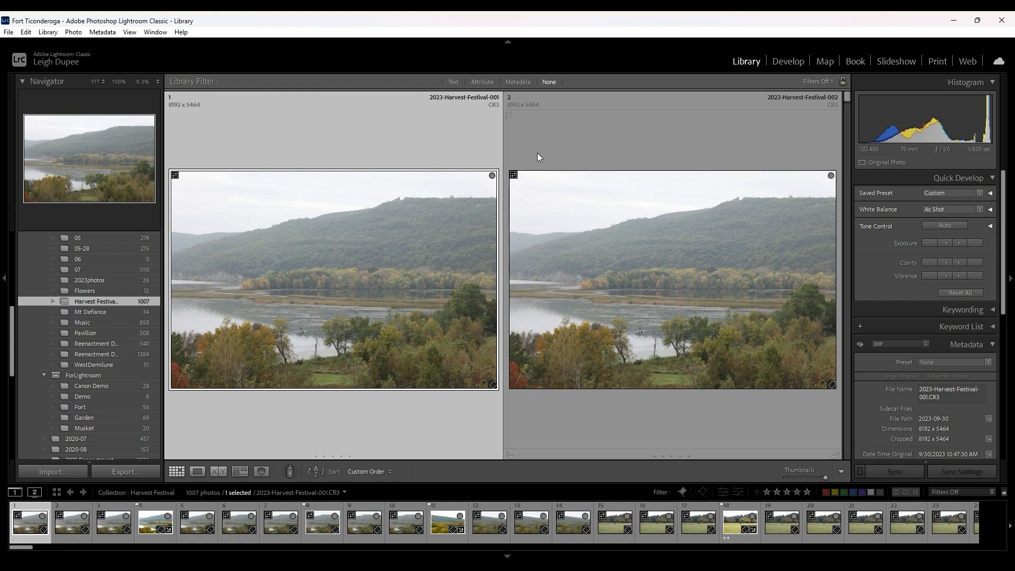
Browse the first lake landscape photos in the grid and select the edited shot 2023-Harvest-Festival-004 for comparison.
scroll(537, 153, down, 2)
scroll(536, 153, down, 2)
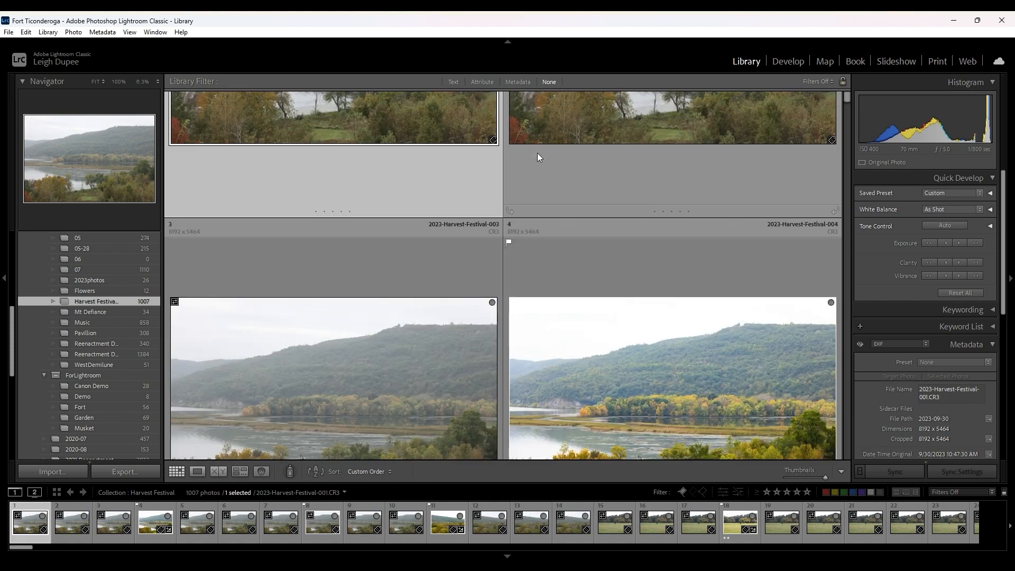
scroll(537, 153, down, 1)
scroll(537, 152, up, 2)
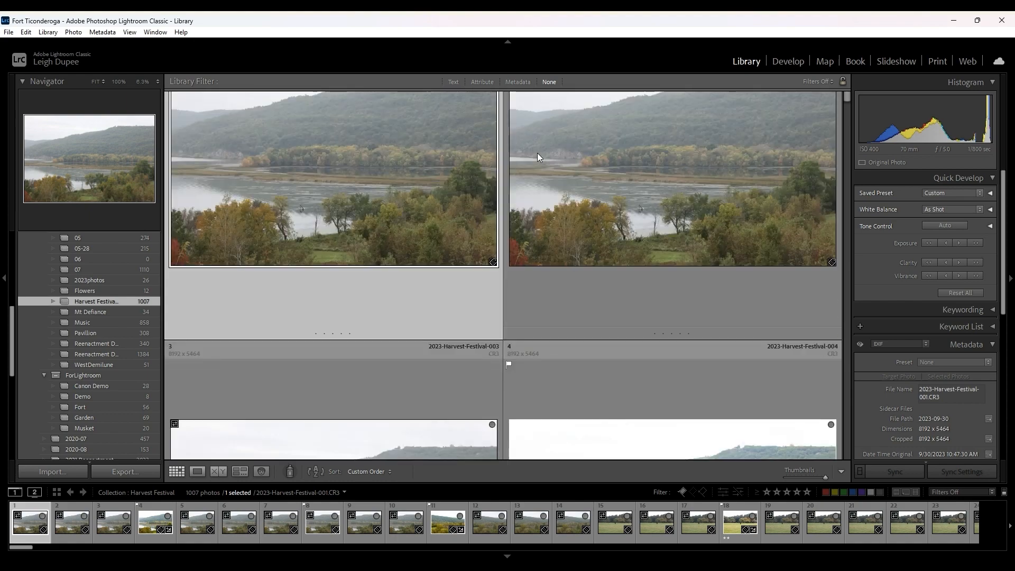
scroll(536, 154, down, 2)
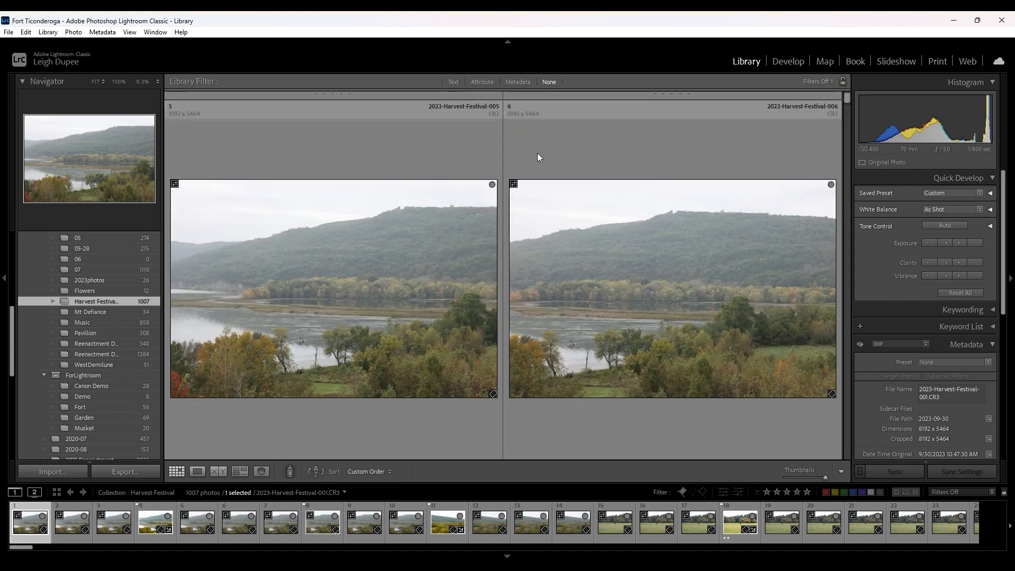
scroll(538, 157, down, 2)
scroll(537, 153, up, 3)
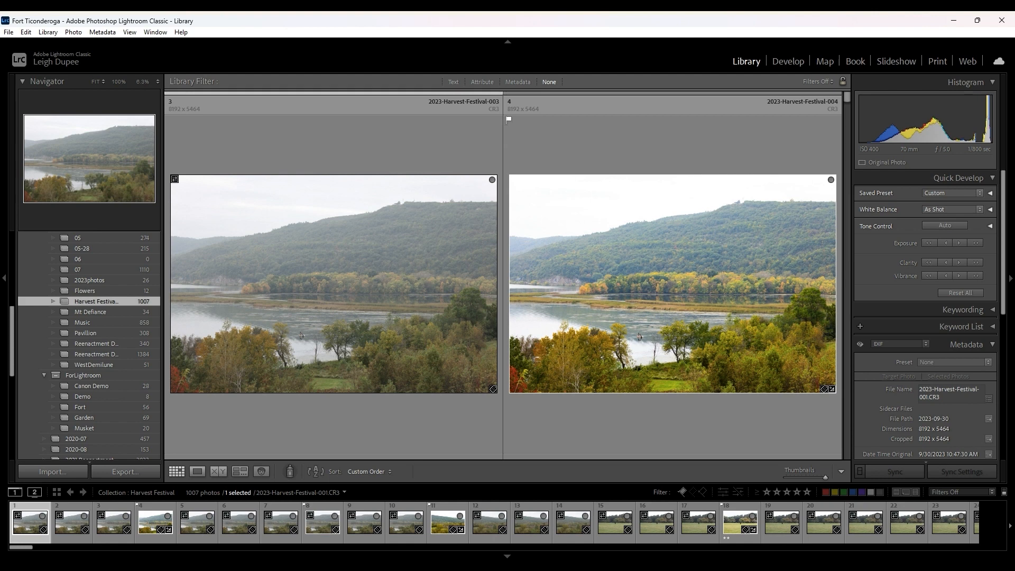
mouse_move(687, 300)
click(721, 143)
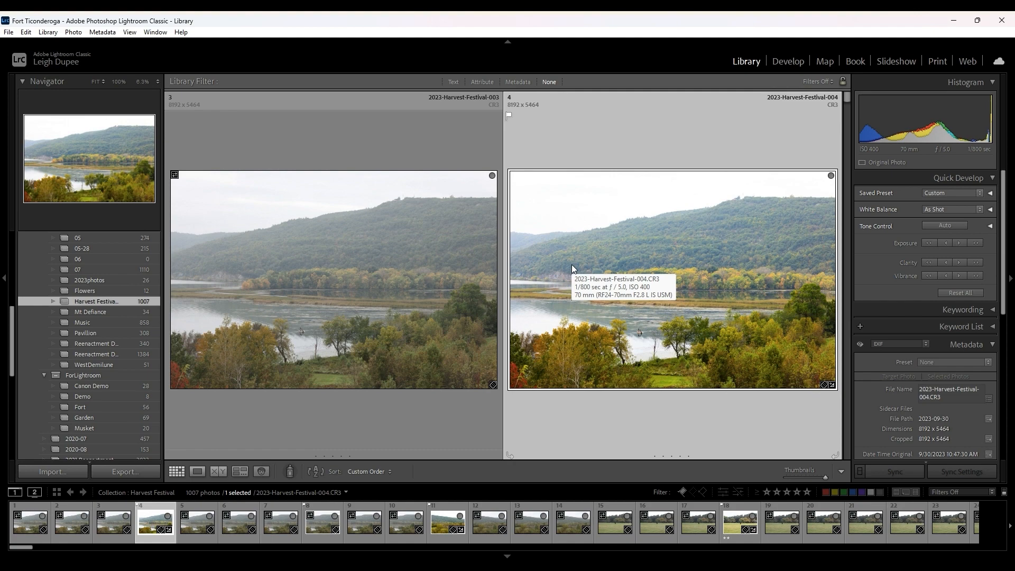
Open the unedited landscape photo 2023-Harvest-Festival-002 in the Develop module.
scroll(545, 294, up, 3)
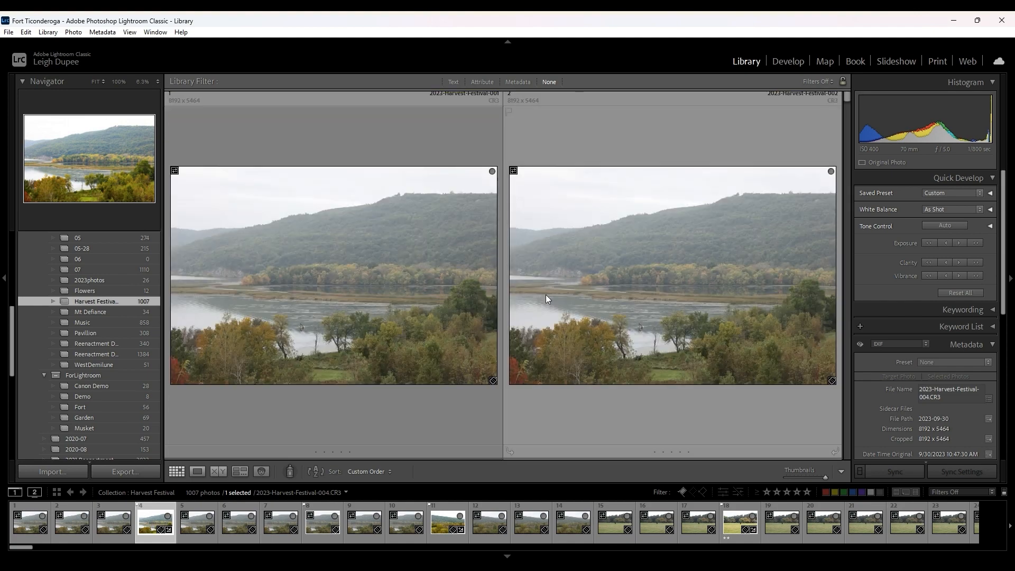
click(547, 294)
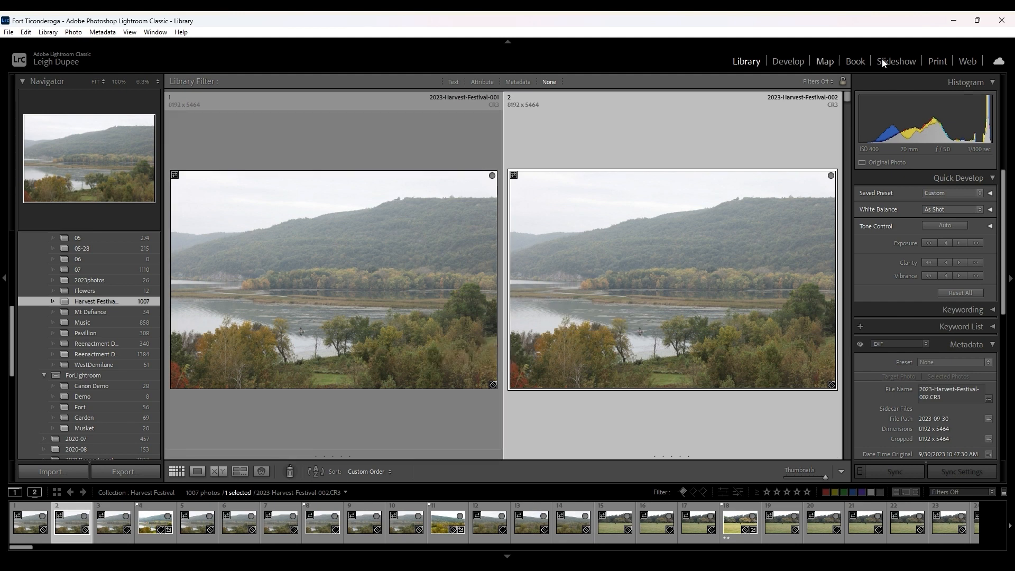
click(791, 63)
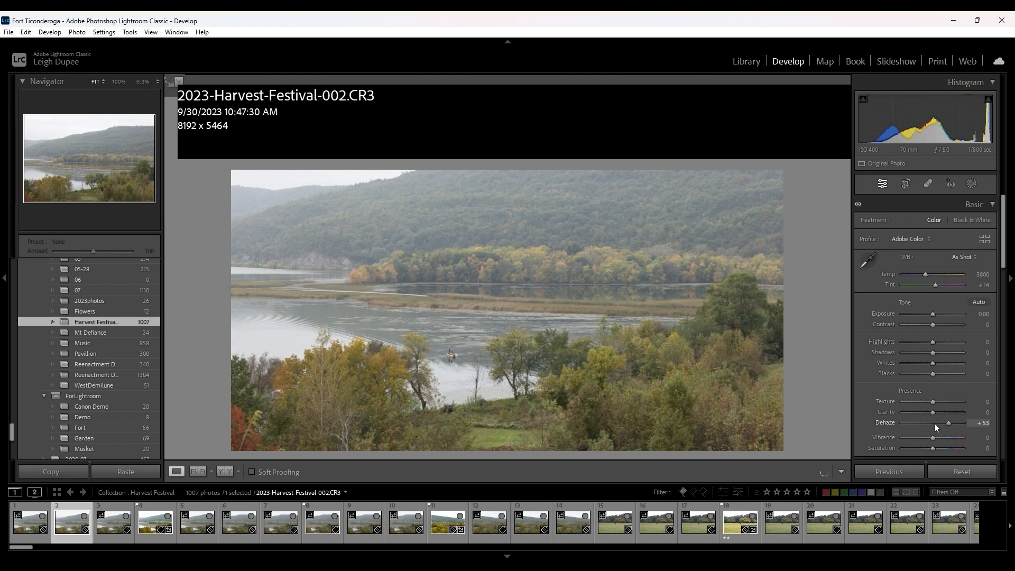
Set the photo's Dehaze to +75 and Exposure to +0.40.
drag(935, 423, 956, 421)
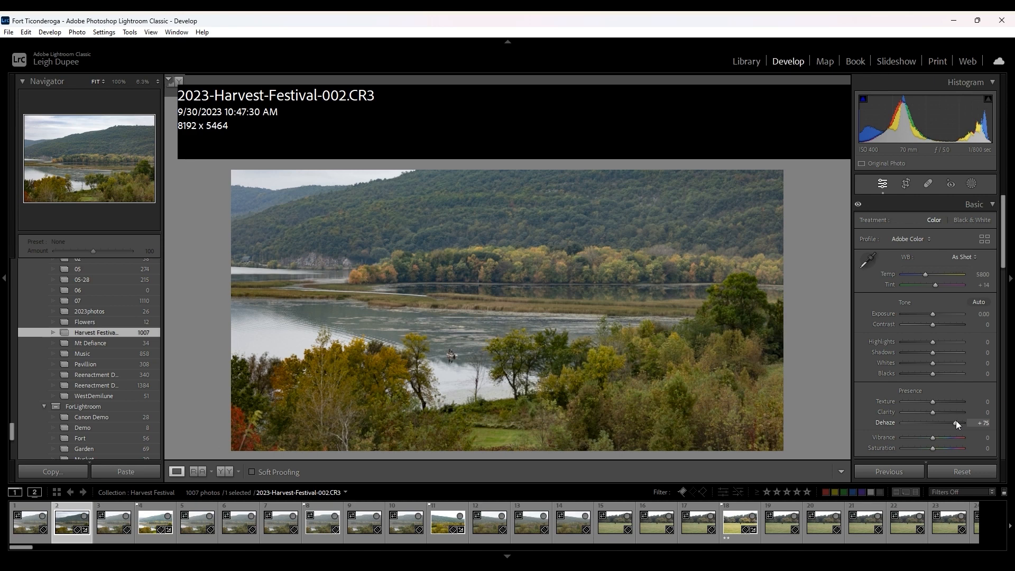
click(934, 315)
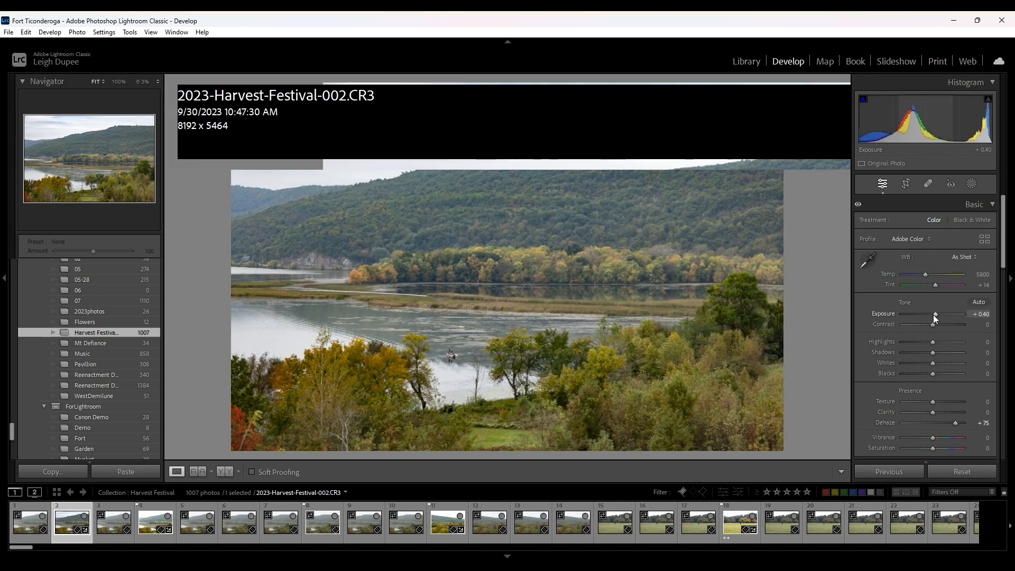
drag(933, 317, 934, 318)
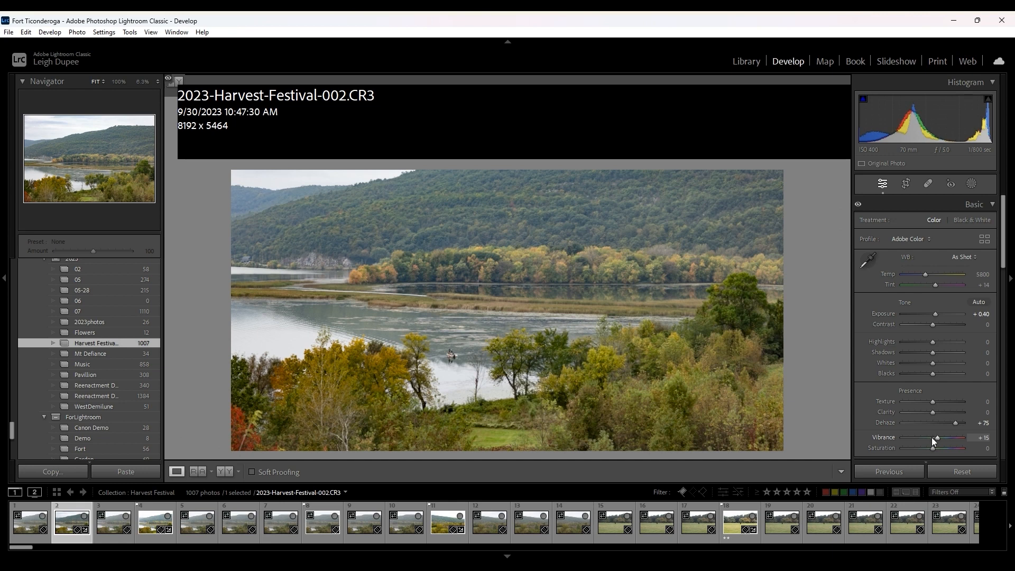
Raise the photo's Vibrance to +40 and Saturation to +5.
key(Up)
key(Up)
key(Up)
key(Up)
key(Up)
key(Up)
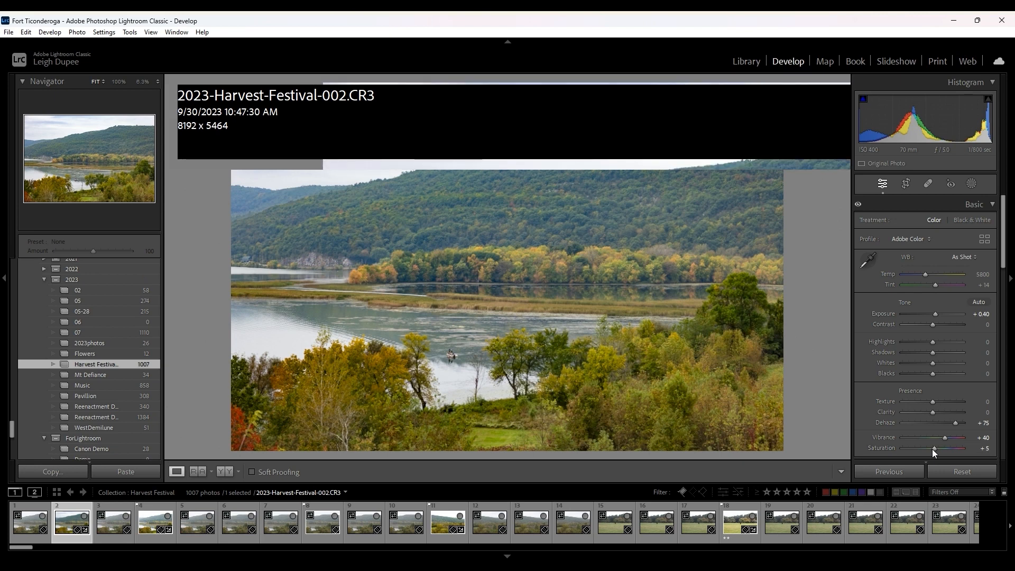
Using the clipping previews, set Whites to +49 and Blacks to +7, and return to the Library grid.
alt+click(934, 364)
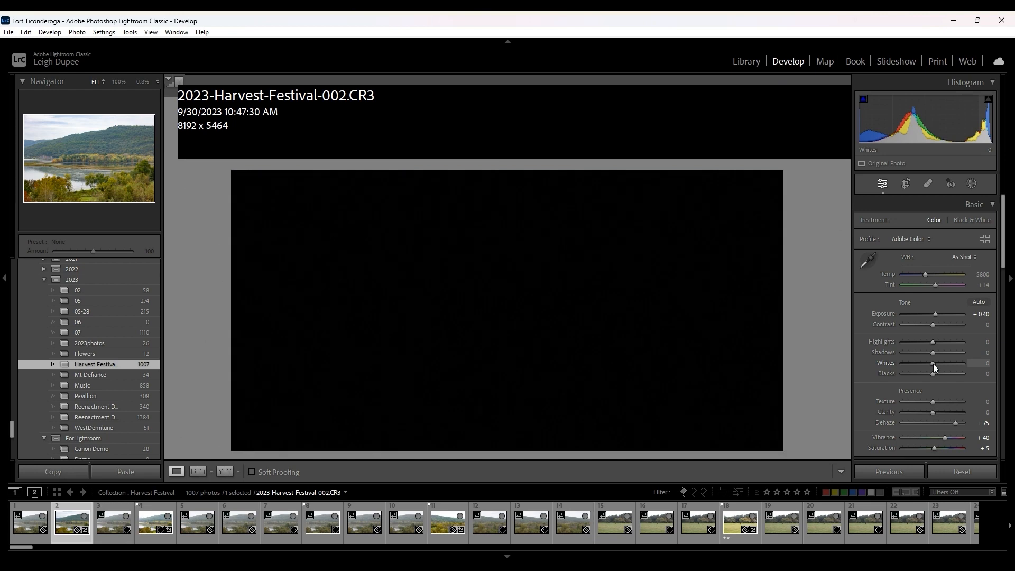
drag(933, 364, 948, 364)
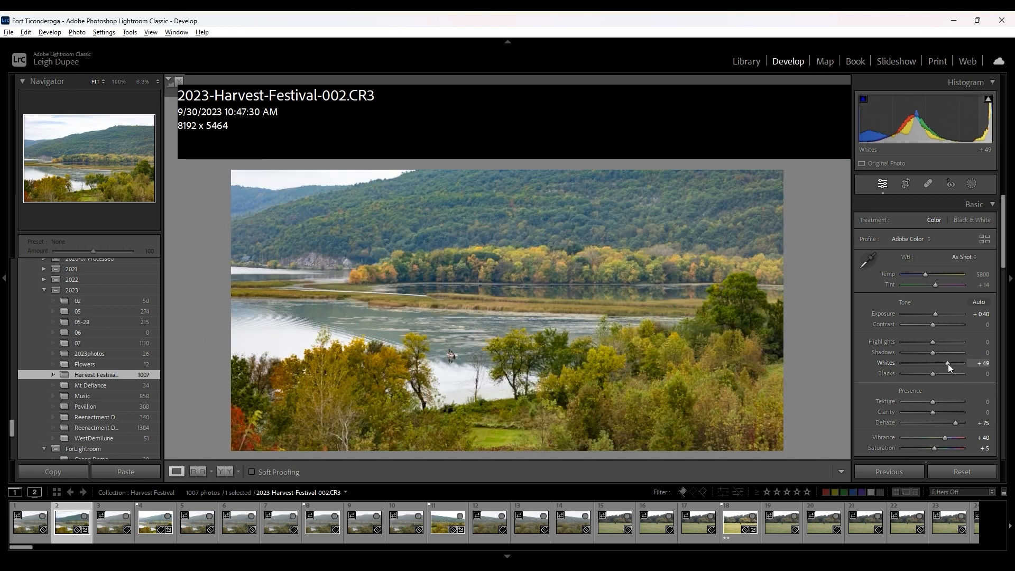
key(alt)
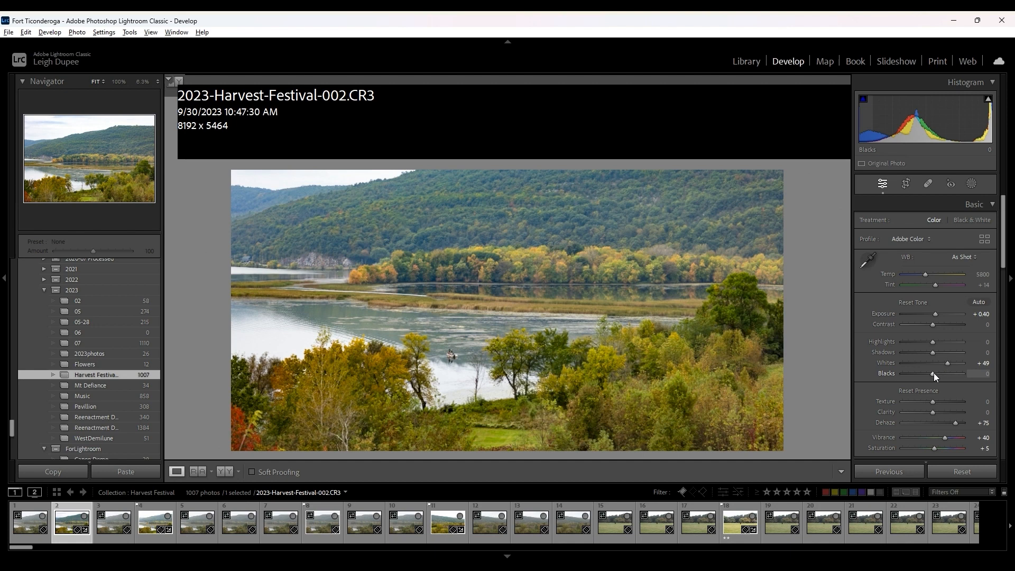
alt+click(933, 373)
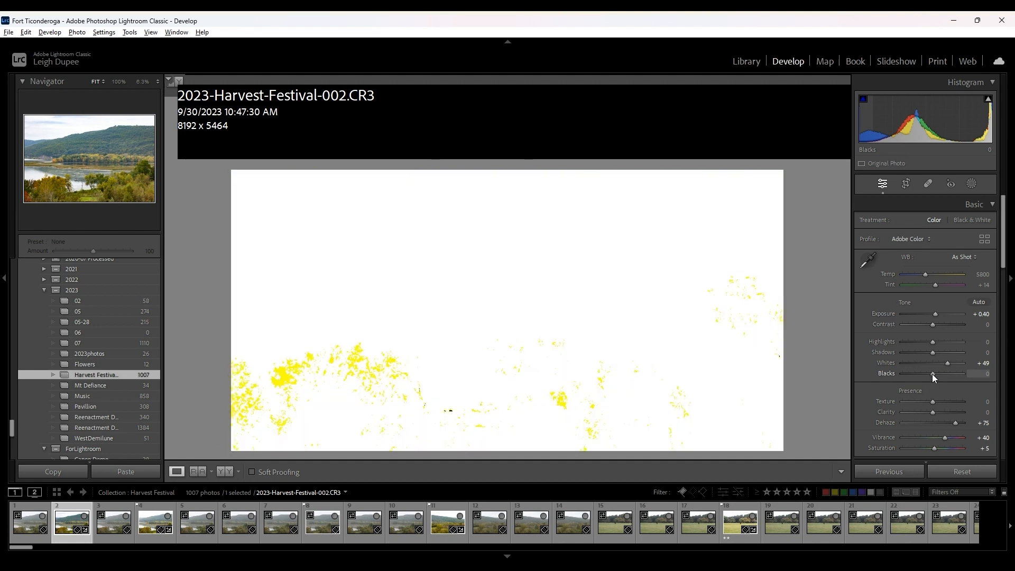
drag(933, 377, 936, 378)
drag(934, 375, 935, 375)
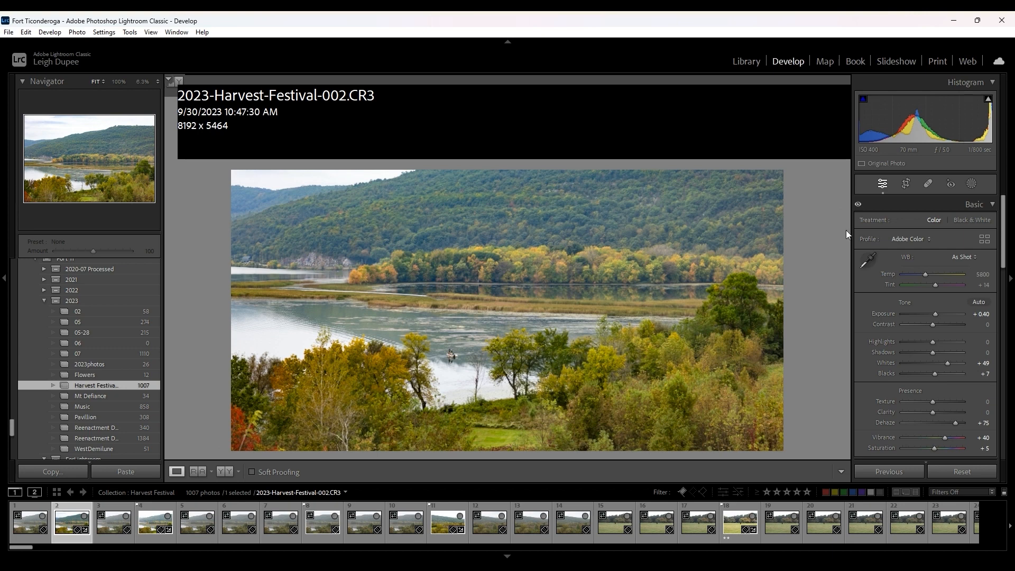
click(747, 62)
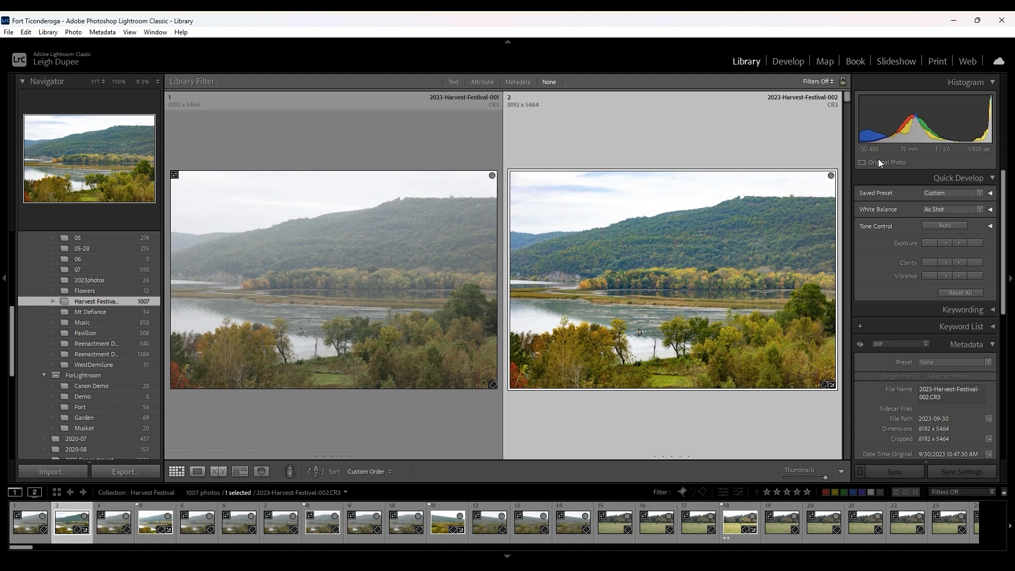
Reopen the photo in Develop, reset its Saturation and Vibrance, and try Dehaze +60, Vibrance +42 and Saturation +7.
key(d)
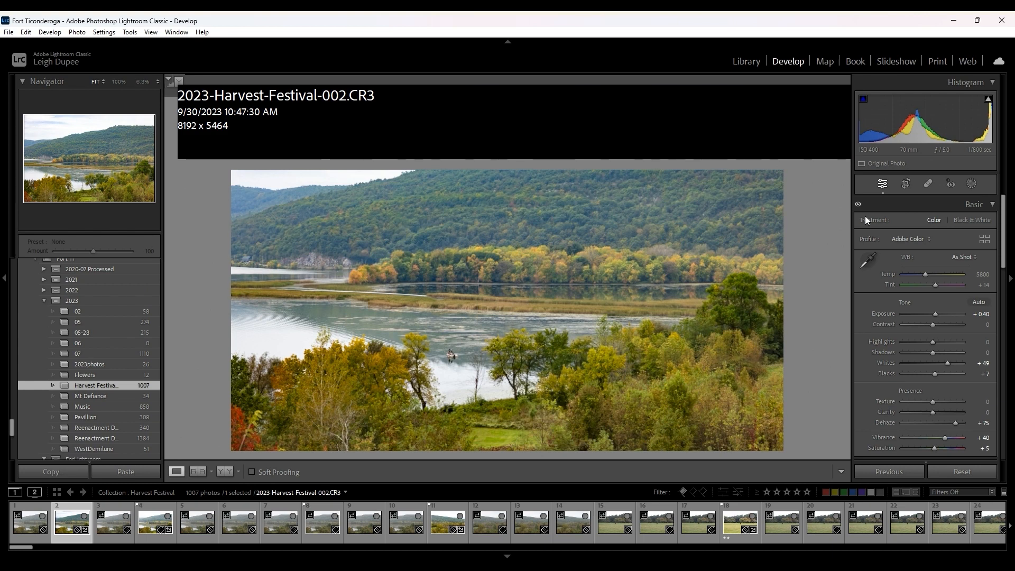
double_click(880, 448)
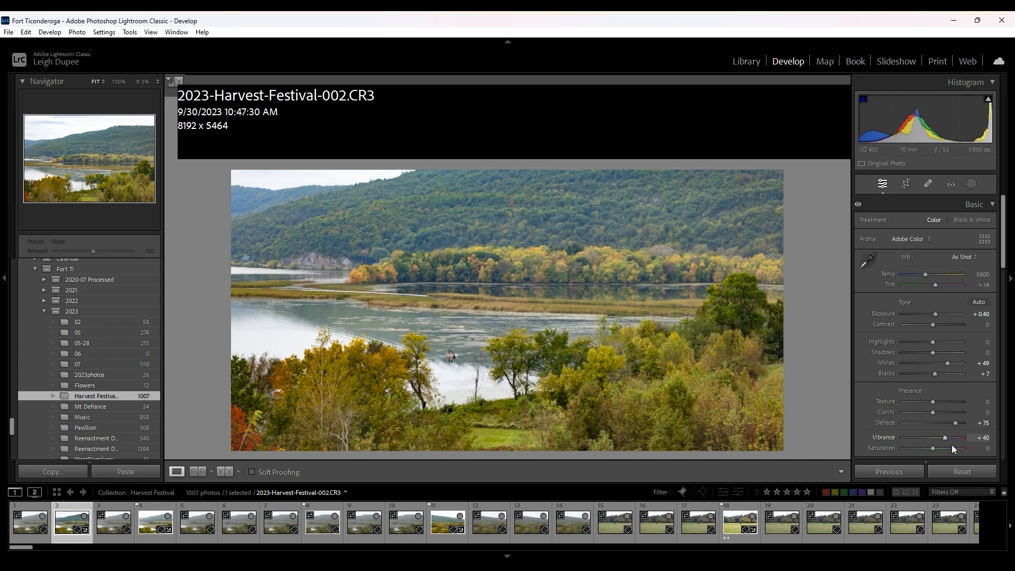
double_click(883, 439)
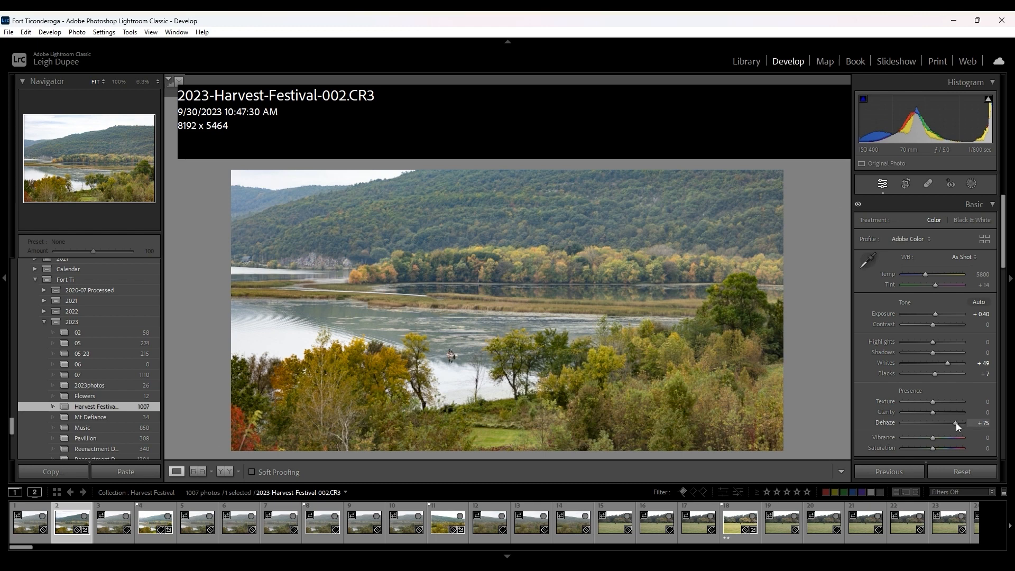
drag(956, 423, 951, 423)
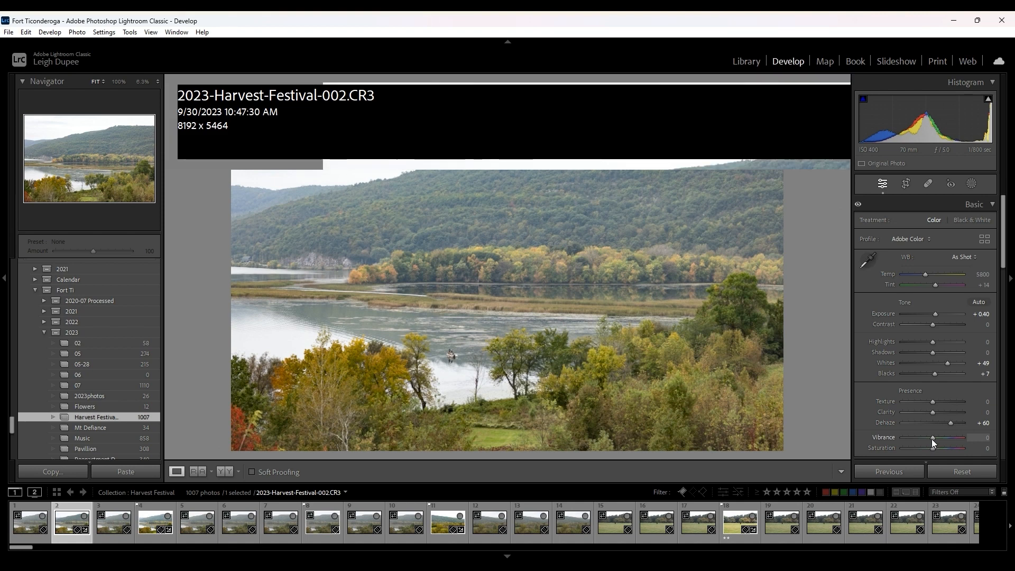
drag(932, 439, 952, 439)
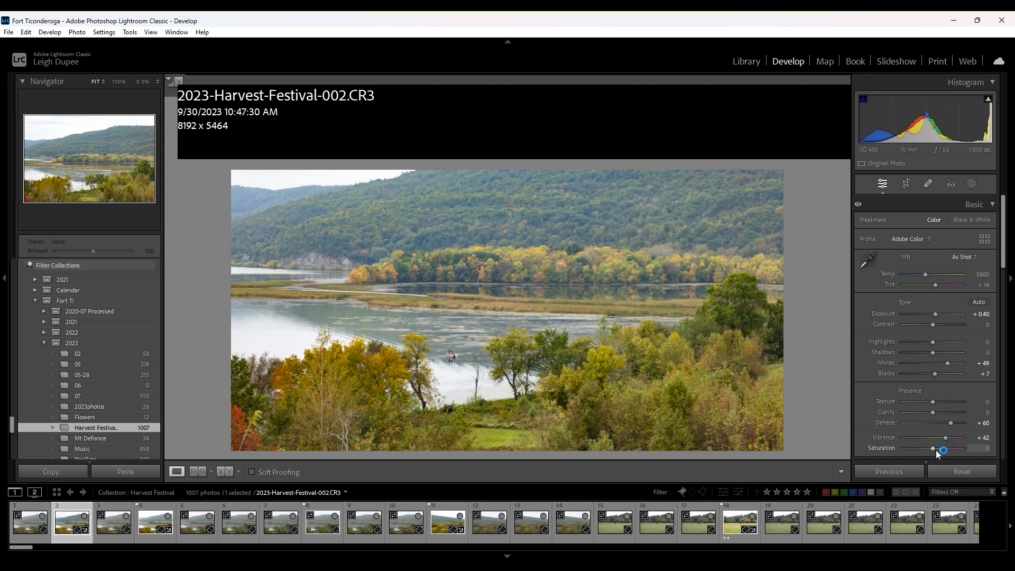
drag(937, 450, 934, 448)
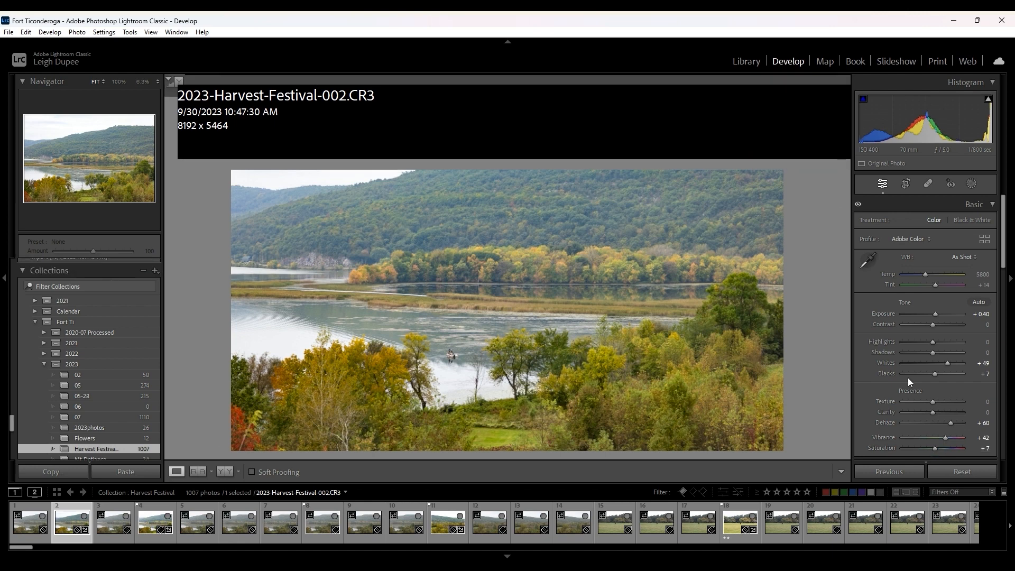
Enter an exact Dehaze value of 75 for the landscape photo.
click(985, 423)
text(77)
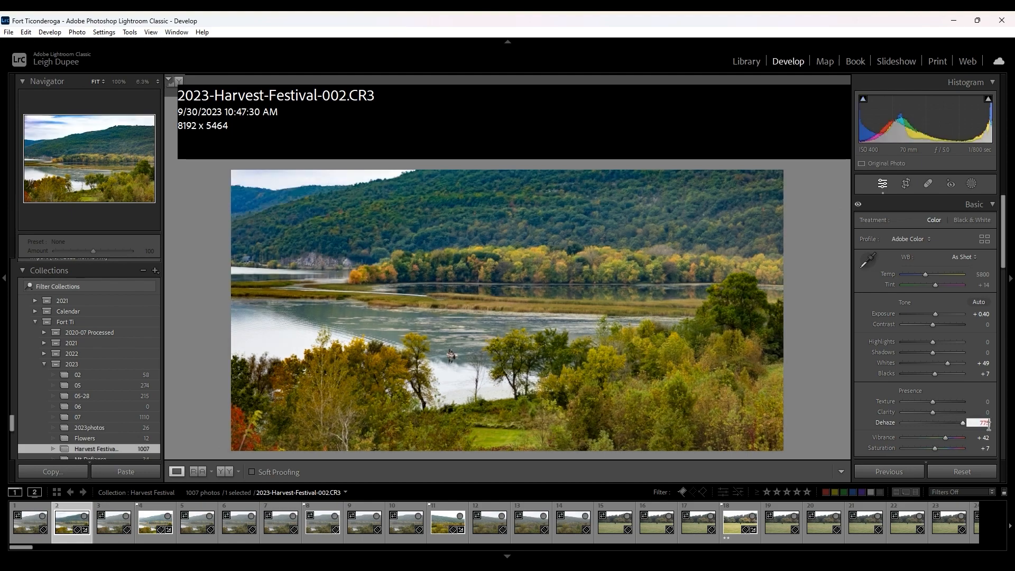
key(BackSpace)
text(75)
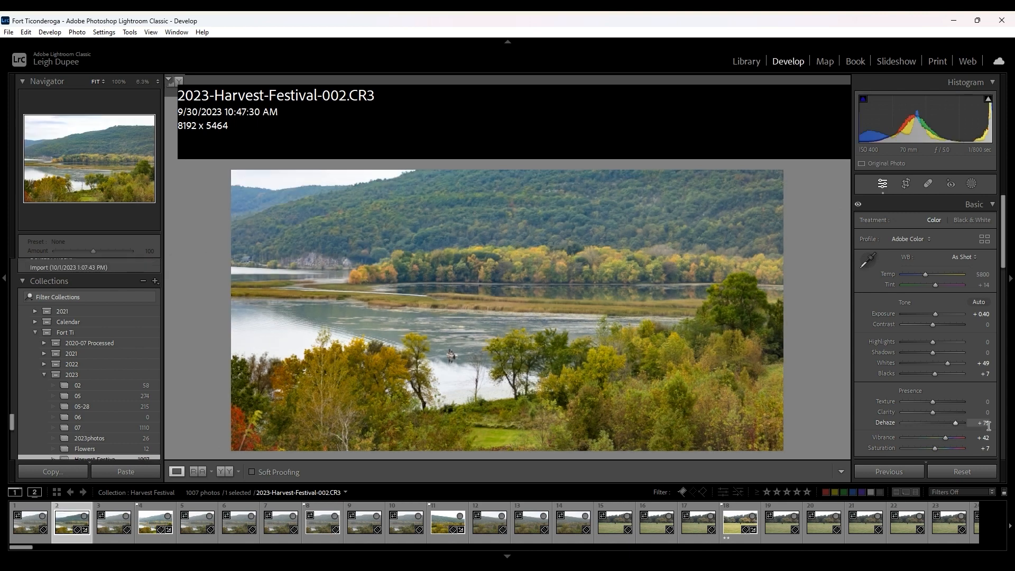
key(Return)
Enter exact values of 40 for Vibrance and 5 for Saturation.
click(984, 438)
text(40)
key(Return)
click(984, 448)
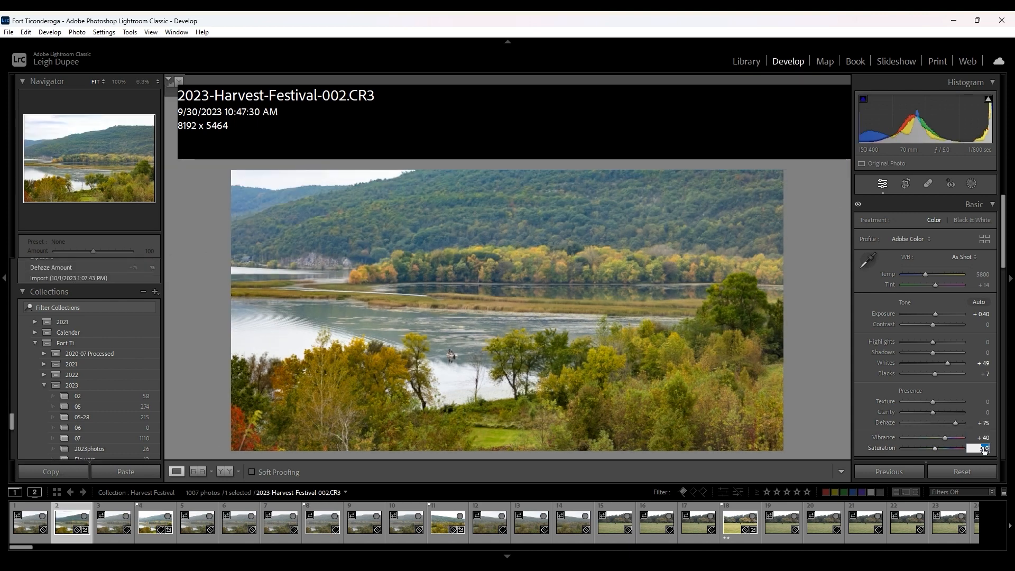
text(5)
key(Return)
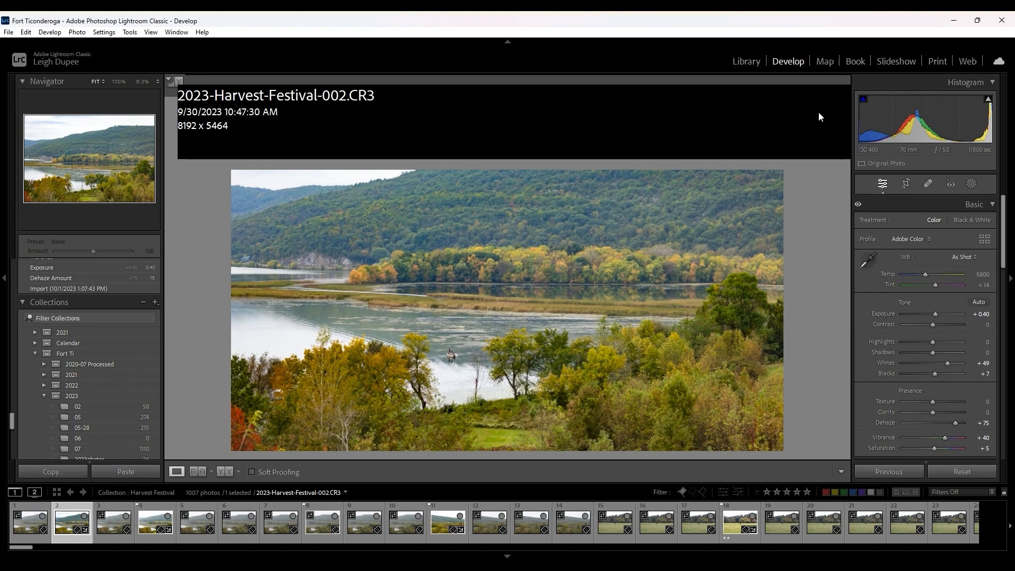
Open the indoor sewing photo 2023-Harvest-Festival-1003, near the end of the Library collection, in the Develop module.
key(c)
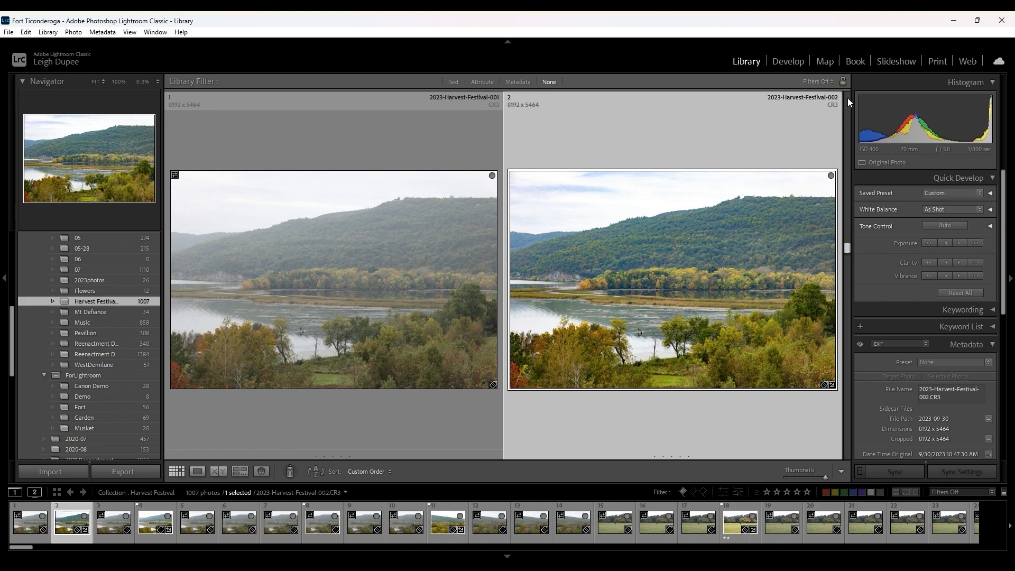
drag(848, 98, 849, 469)
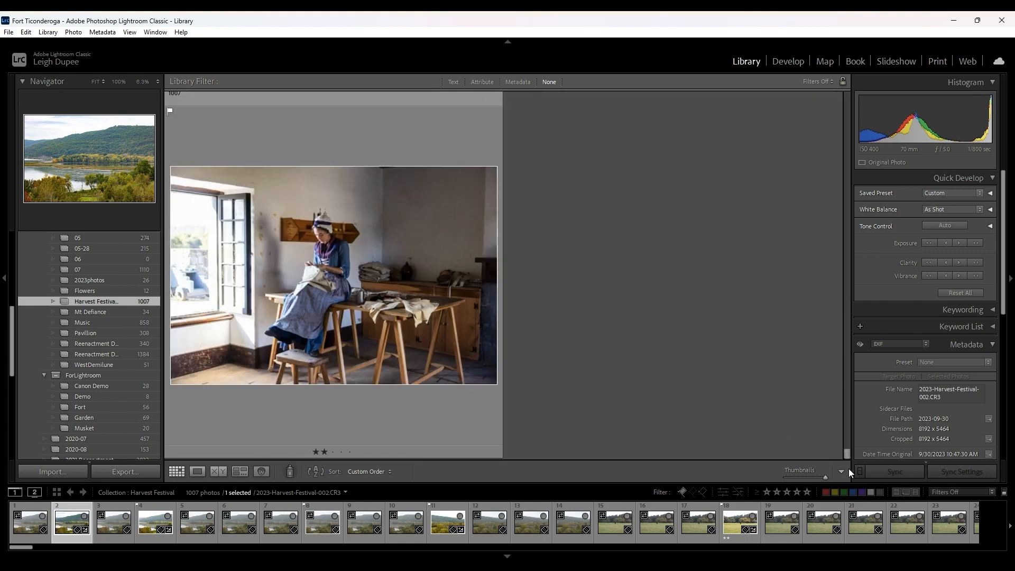
scroll(781, 427, up, 1)
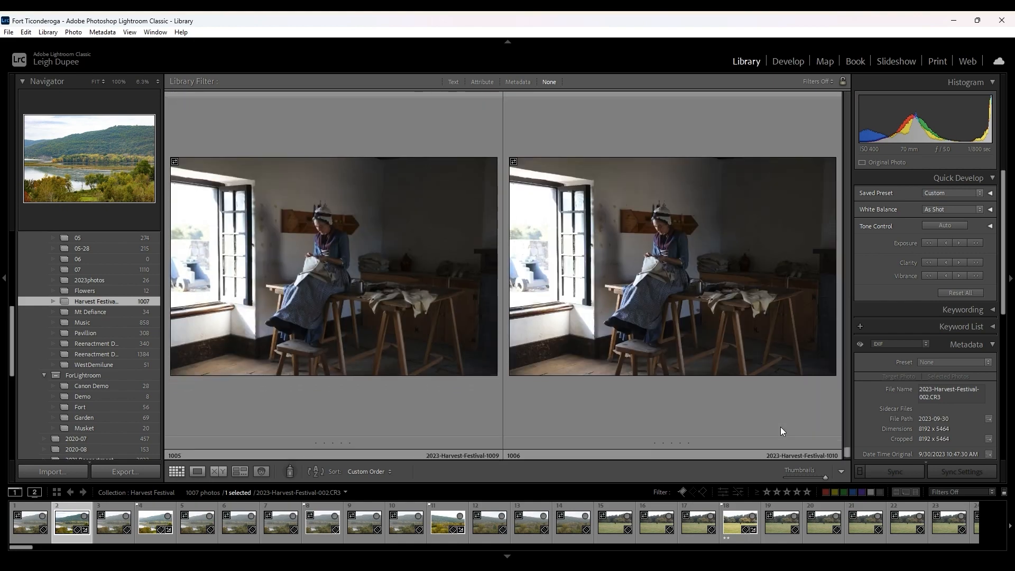
scroll(781, 426, up, 1)
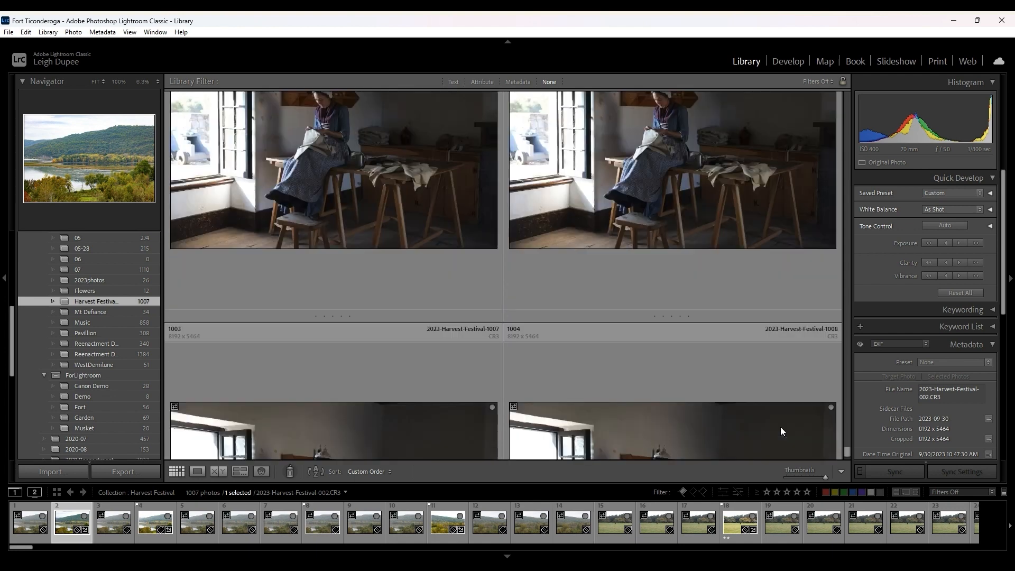
scroll(781, 427, up, 1)
scroll(634, 370, up, 1)
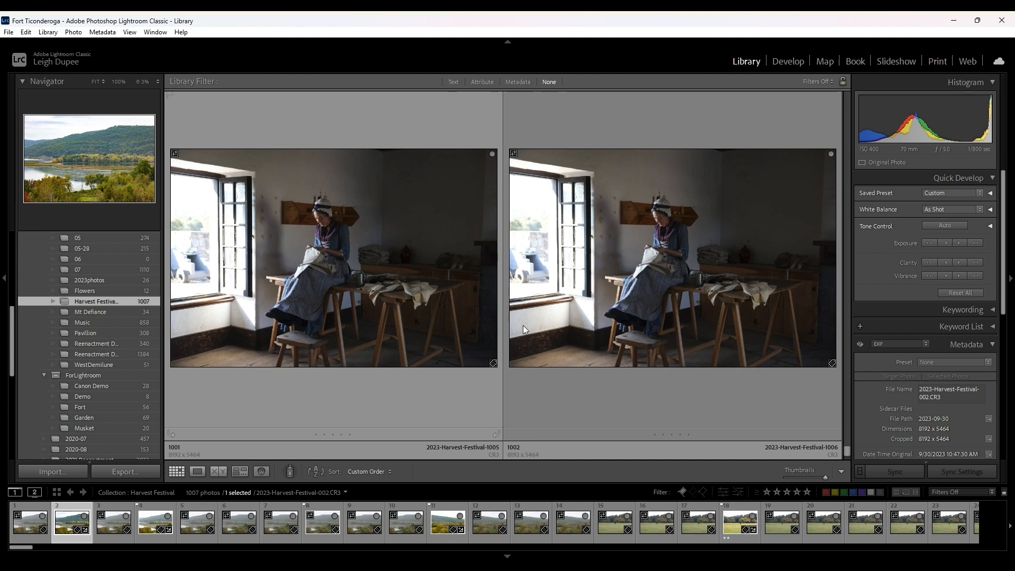
click(522, 325)
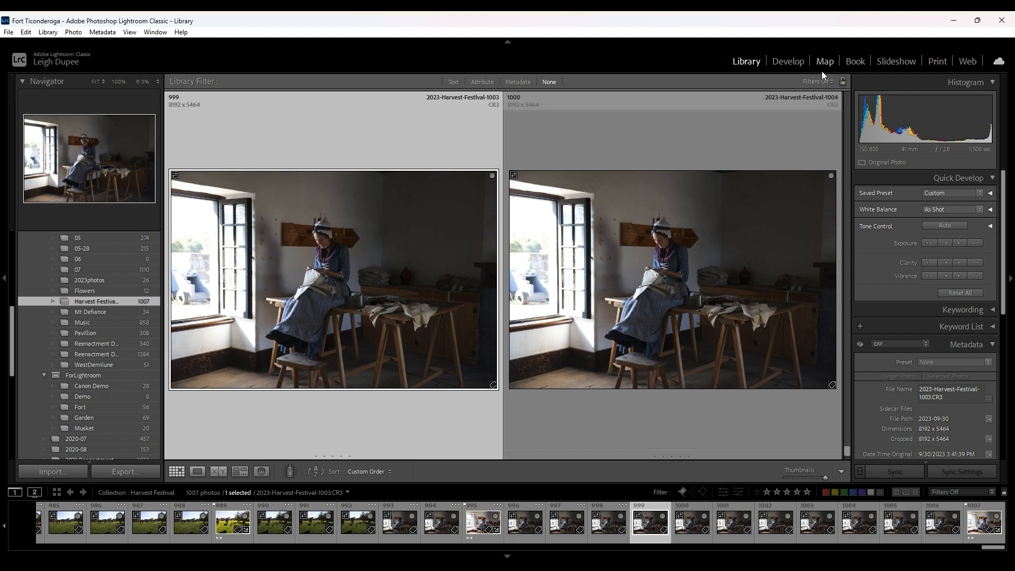
click(787, 63)
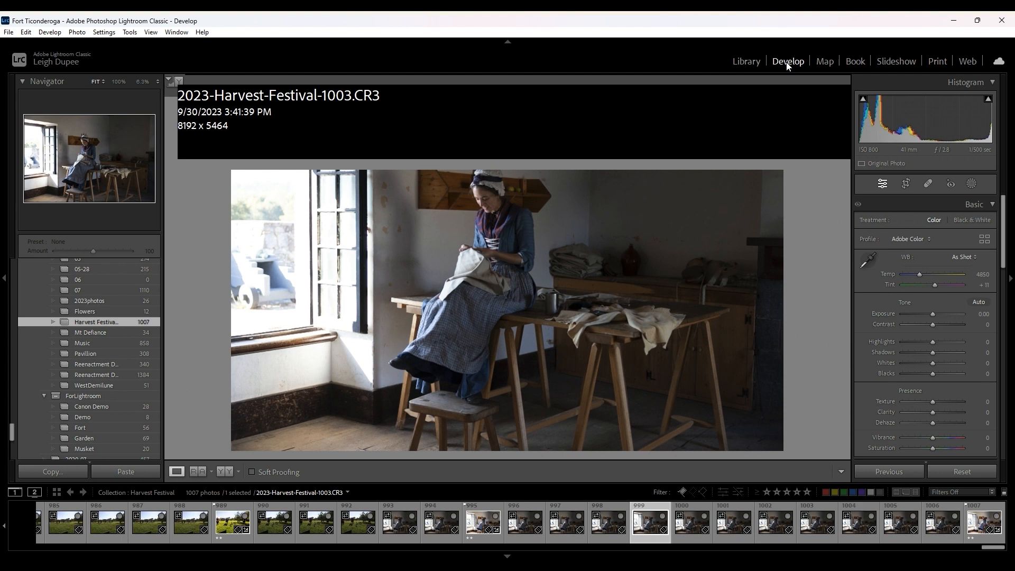
Step through the indoor sewing photos to the edited 2023-Harvest-Festival-1011 and compare it with the preceding unedited shot 1010.
key(Right)
key(Right)
key(Right)
key(Right)
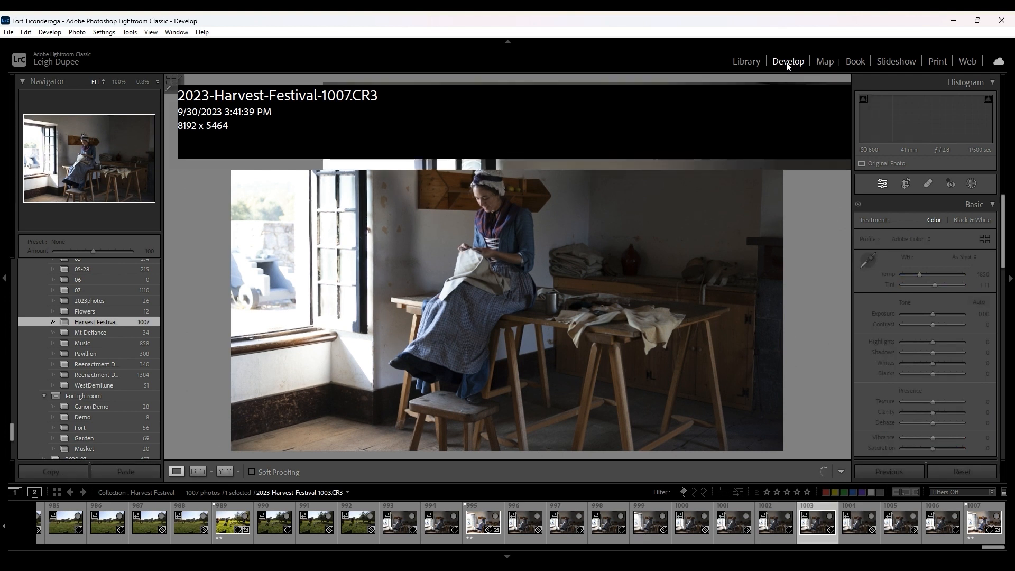
key(Right)
key(Right)
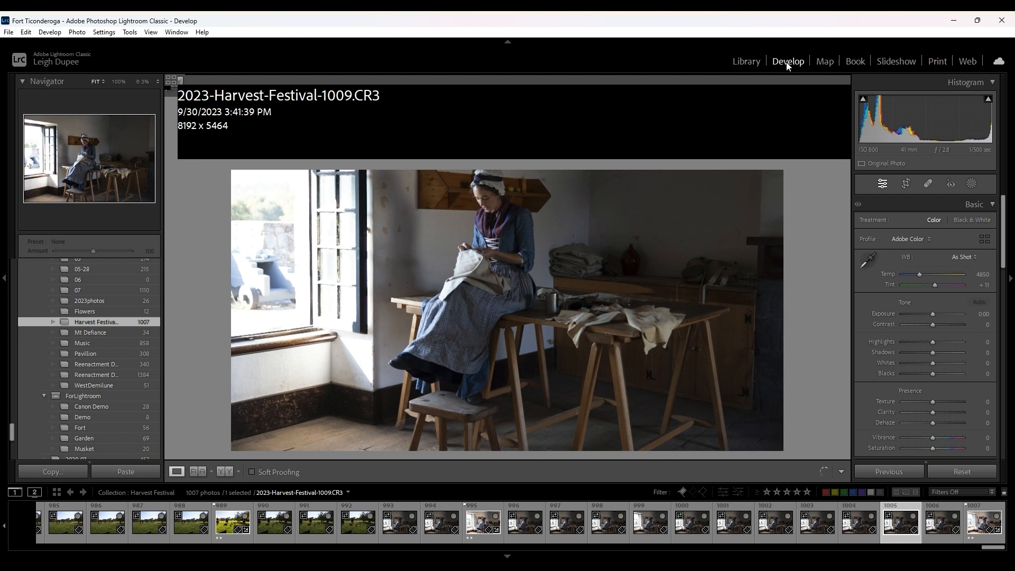
key(Right)
key(Right)
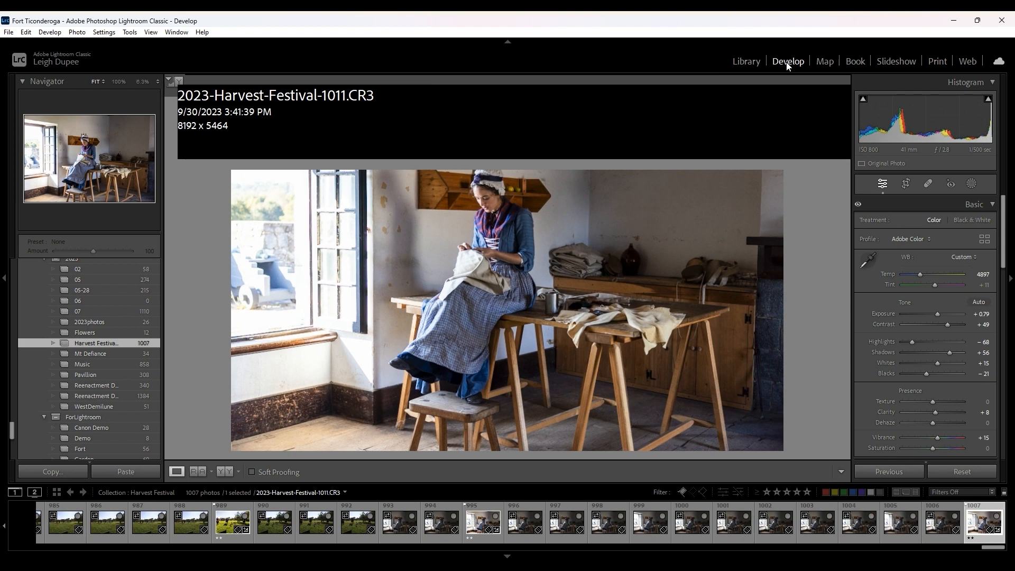
key(Left)
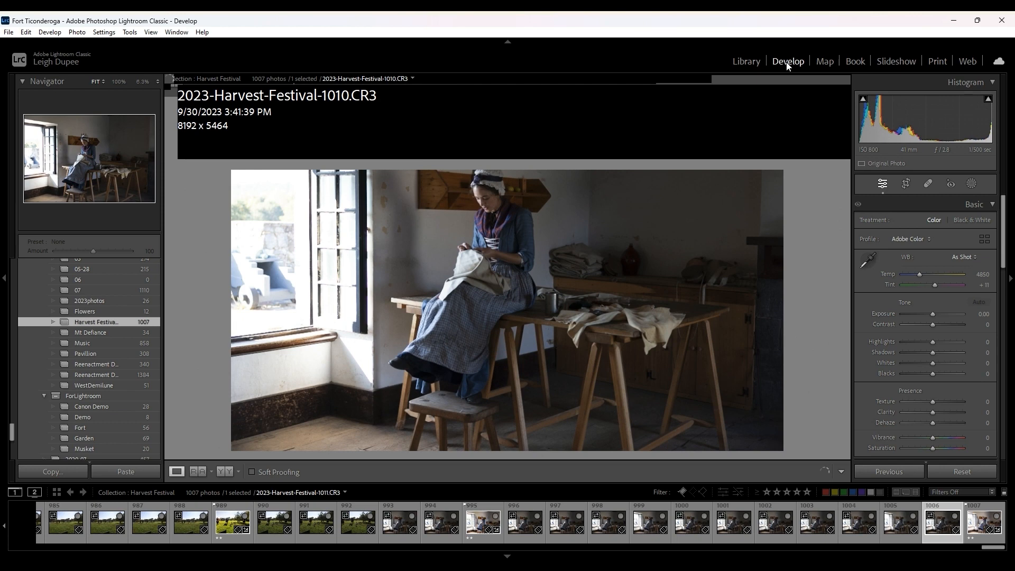
key(Right)
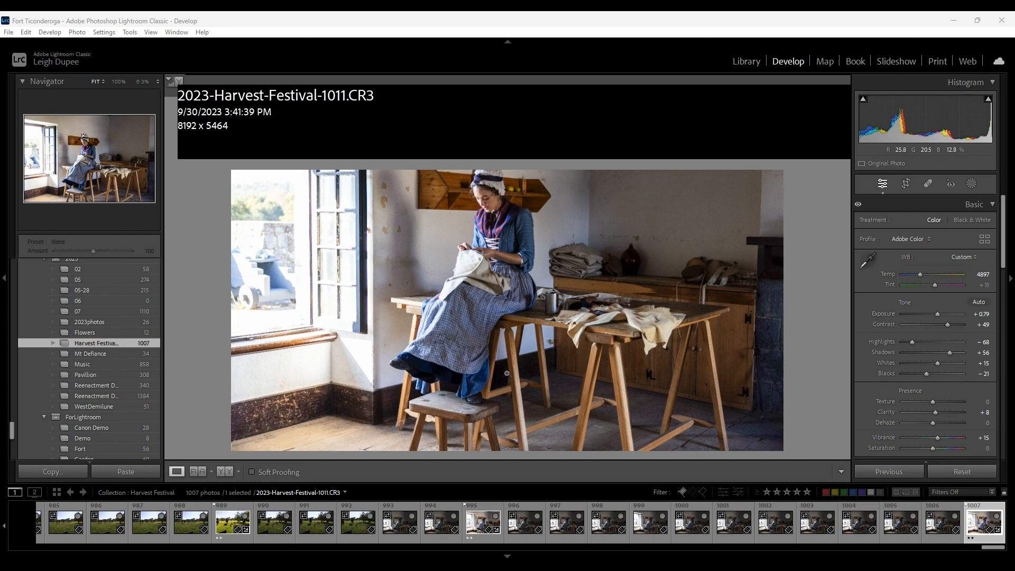
Return to the Library grid and examine the edited sewing photo 2023-Harvest-Festival-1001 beside the neighbouring dark shot 1002.
click(746, 60)
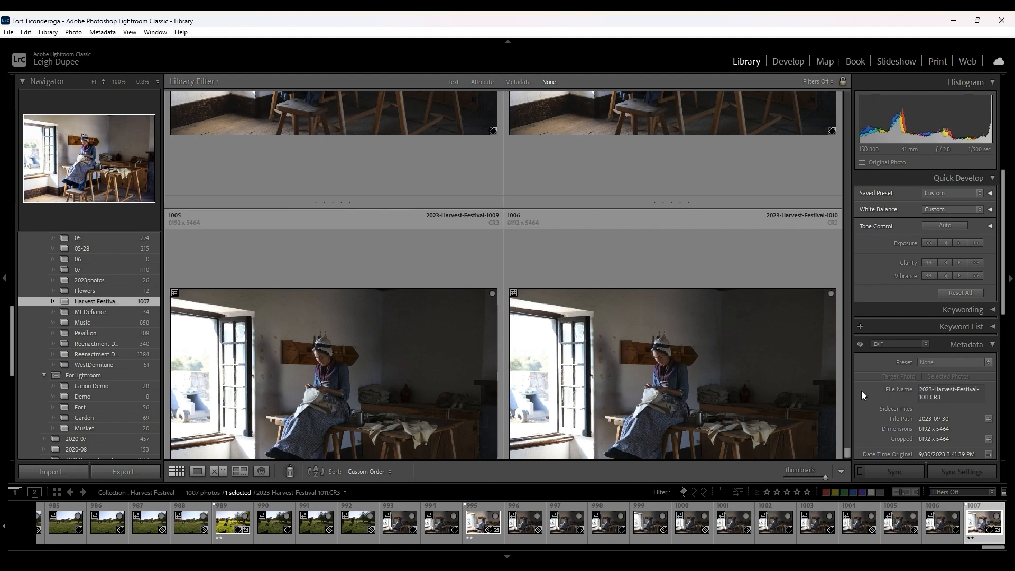
scroll(778, 356, up, 3)
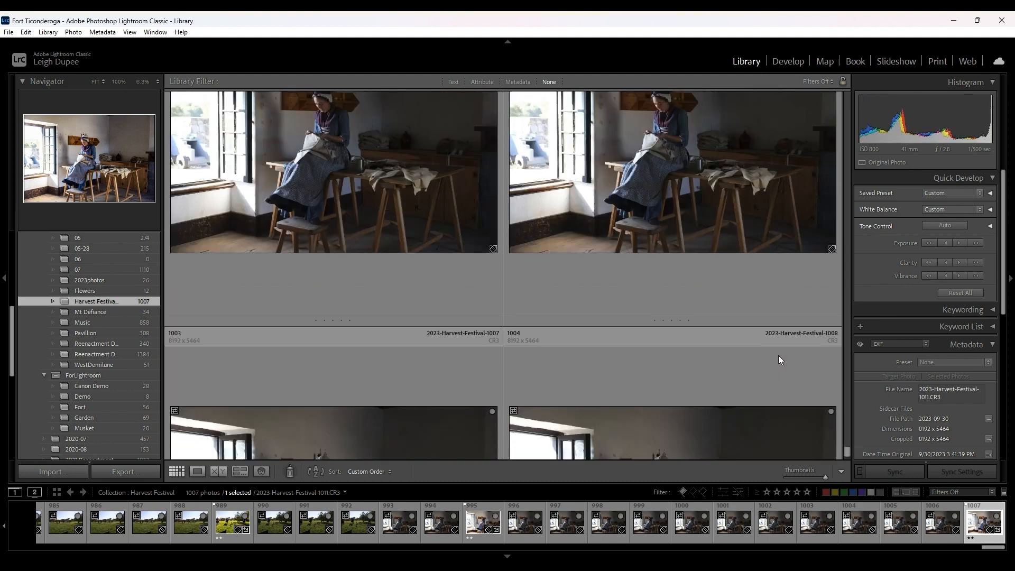
scroll(778, 355, up, 3)
scroll(778, 356, up, 3)
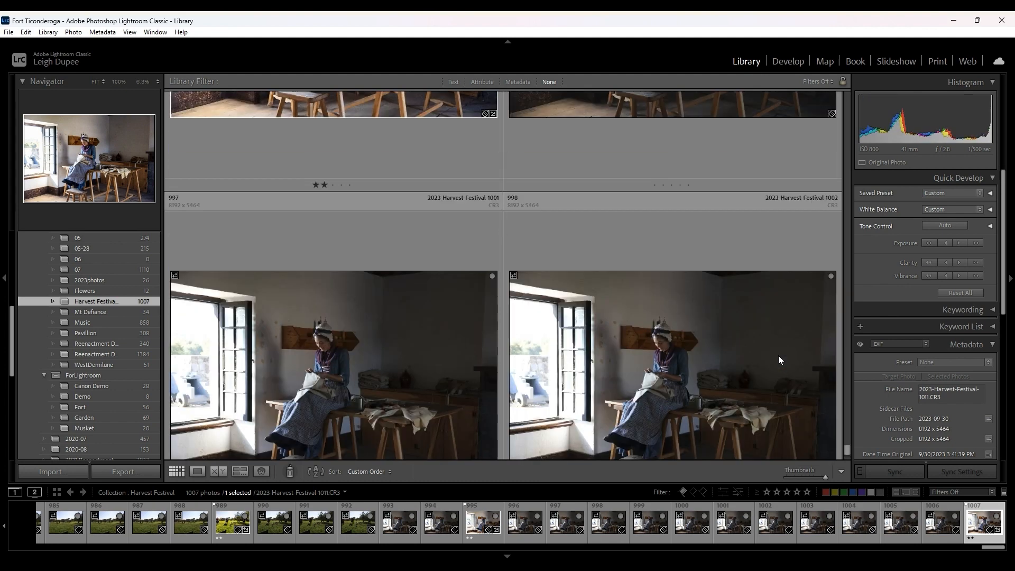
scroll(778, 355, down, 1)
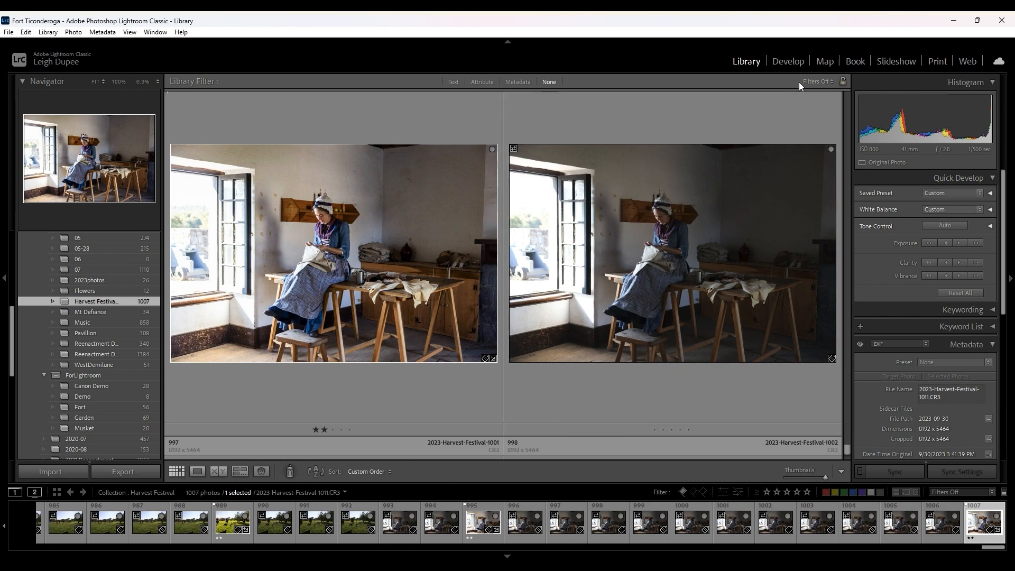
Reopen 2023-Harvest-Festival-1011 in Develop and switch its Basic adjustments off and on twice to compare before and after.
click(795, 63)
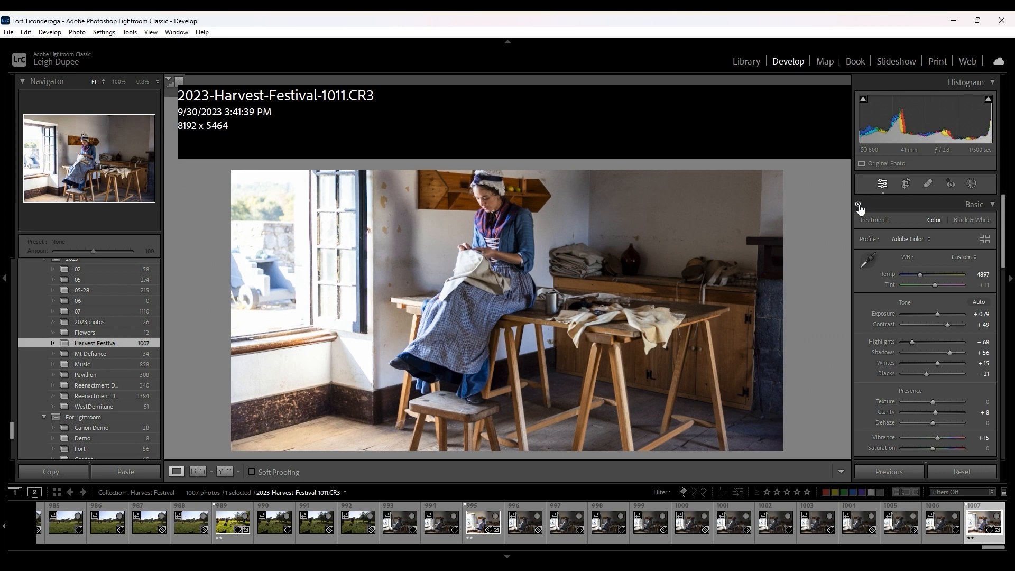
click(858, 206)
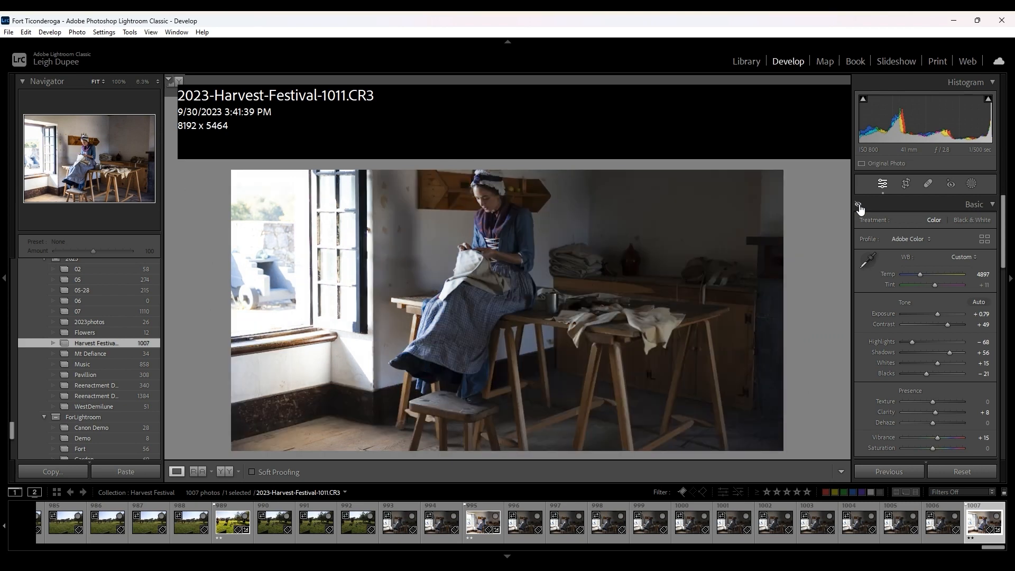
click(858, 205)
click(858, 206)
click(859, 205)
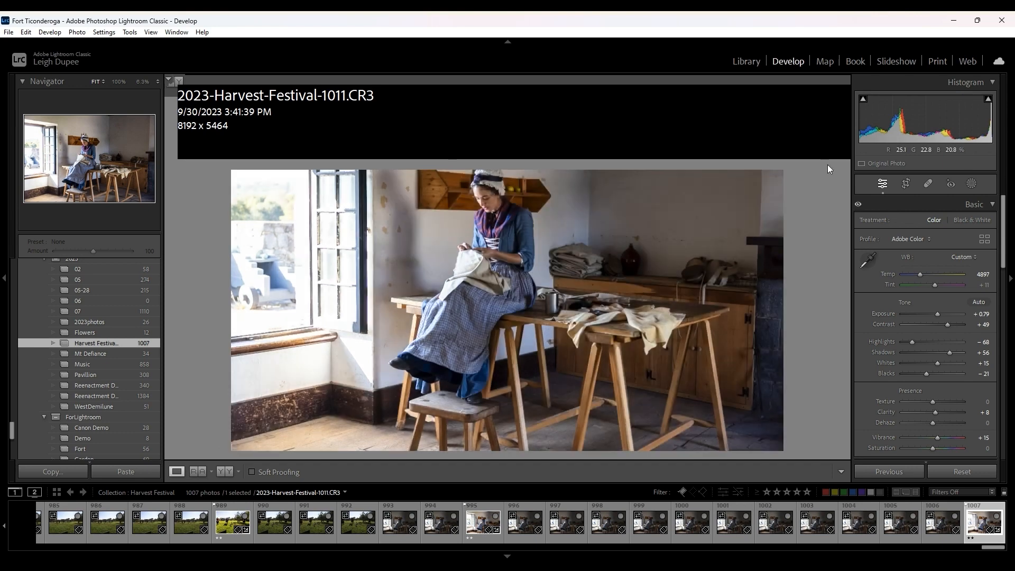
Go back to the Library and open Compare View with the edited photo 2023-Harvest-Festival-1011 as the Select image.
click(746, 62)
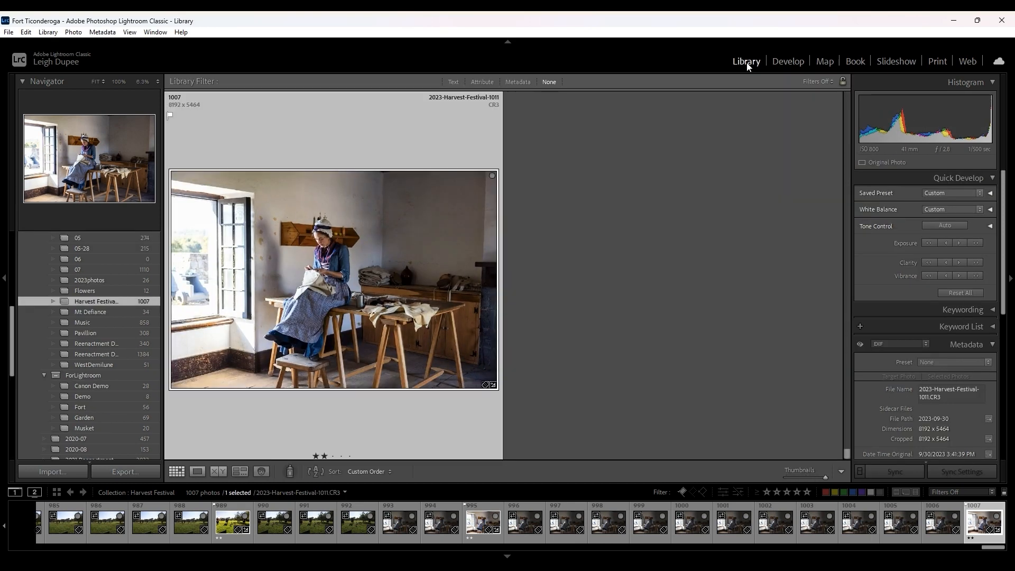
scroll(329, 413, up, 2)
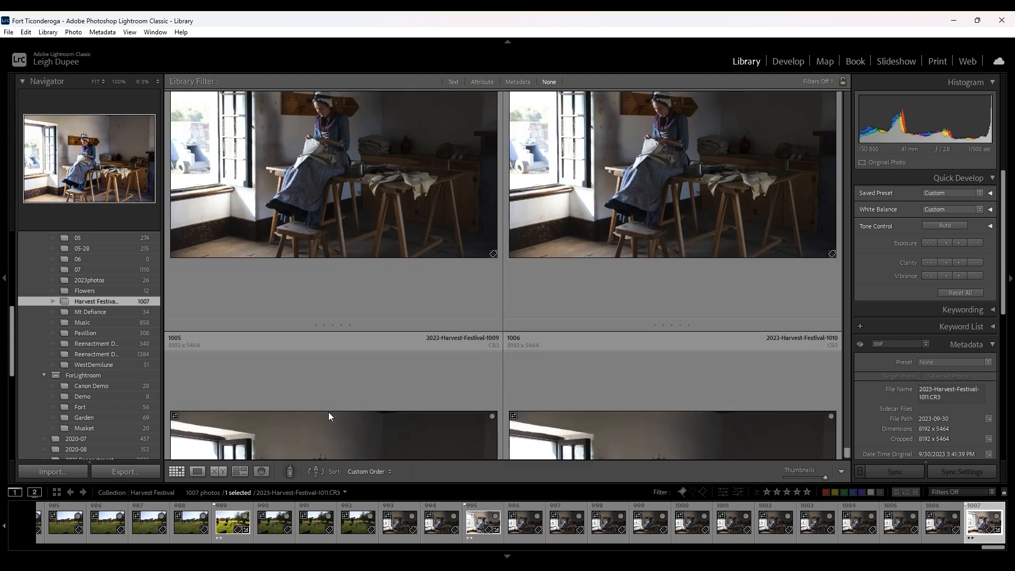
scroll(329, 414, up, 2)
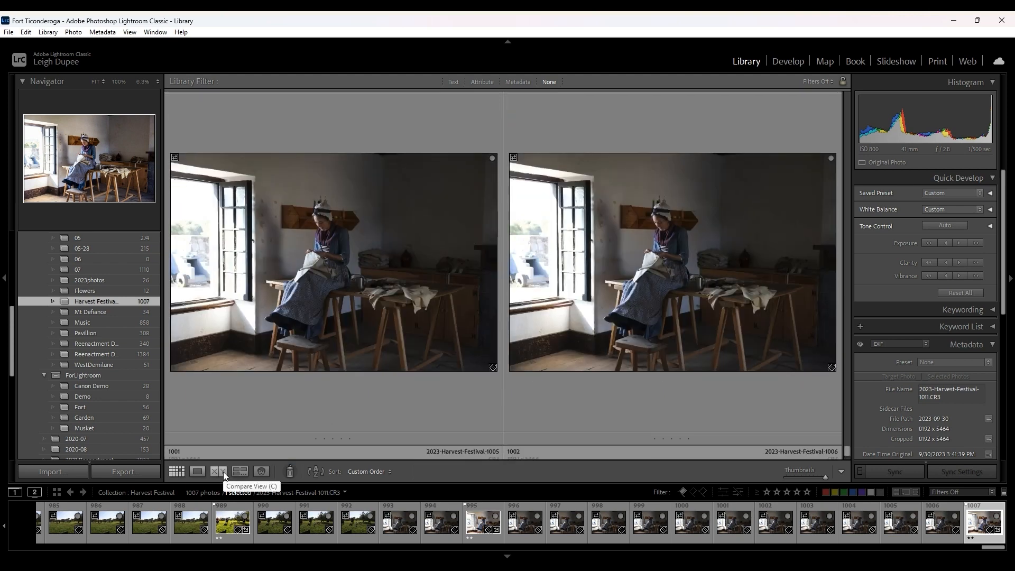
click(223, 472)
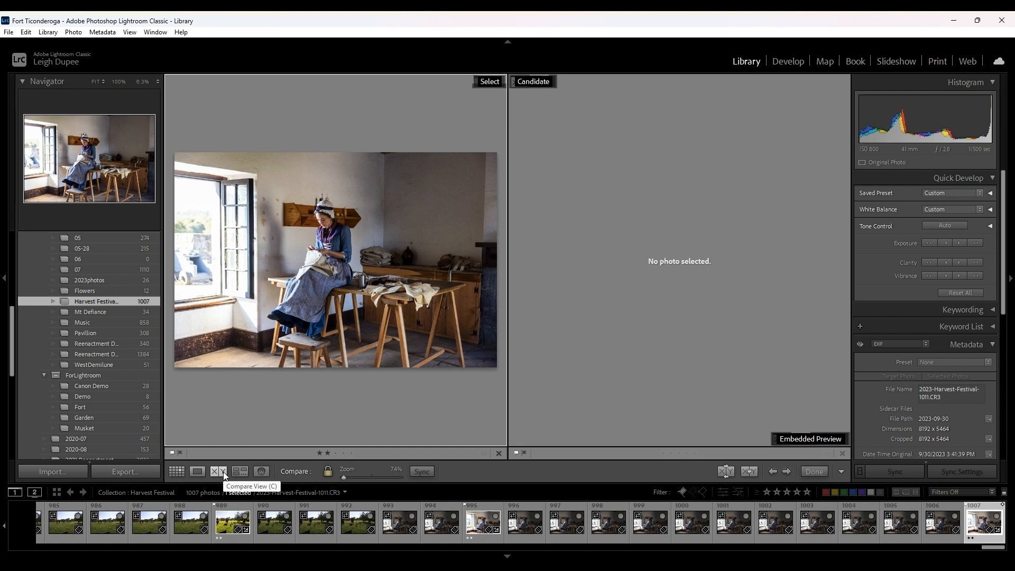